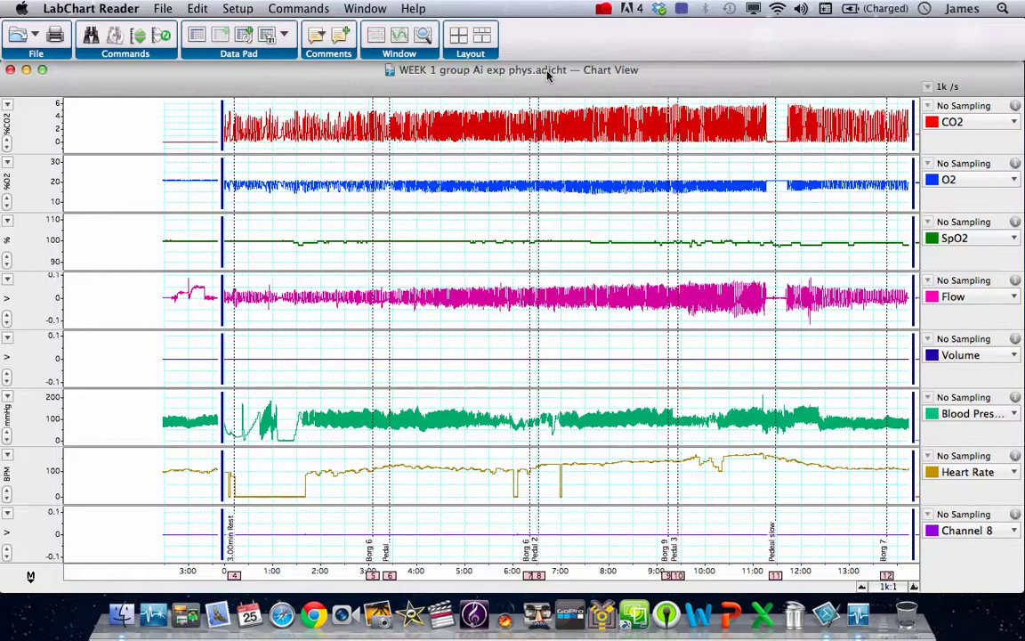
# View LabChart Reader's version information from the application menu, then close it
pyautogui.click(415, 8)
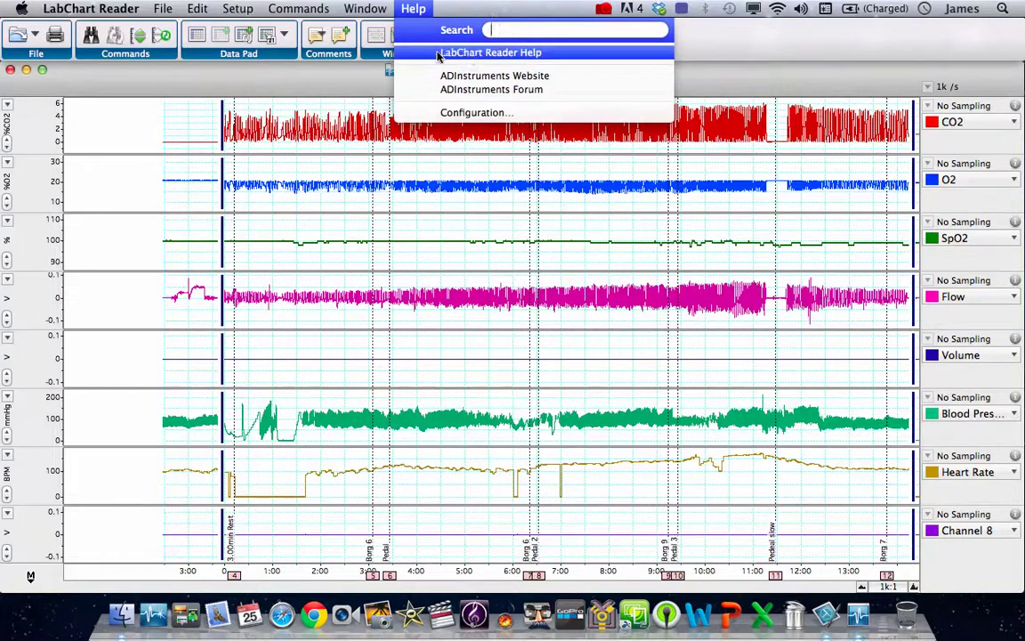
pyautogui.click(85, 9)
pyautogui.click(84, 9)
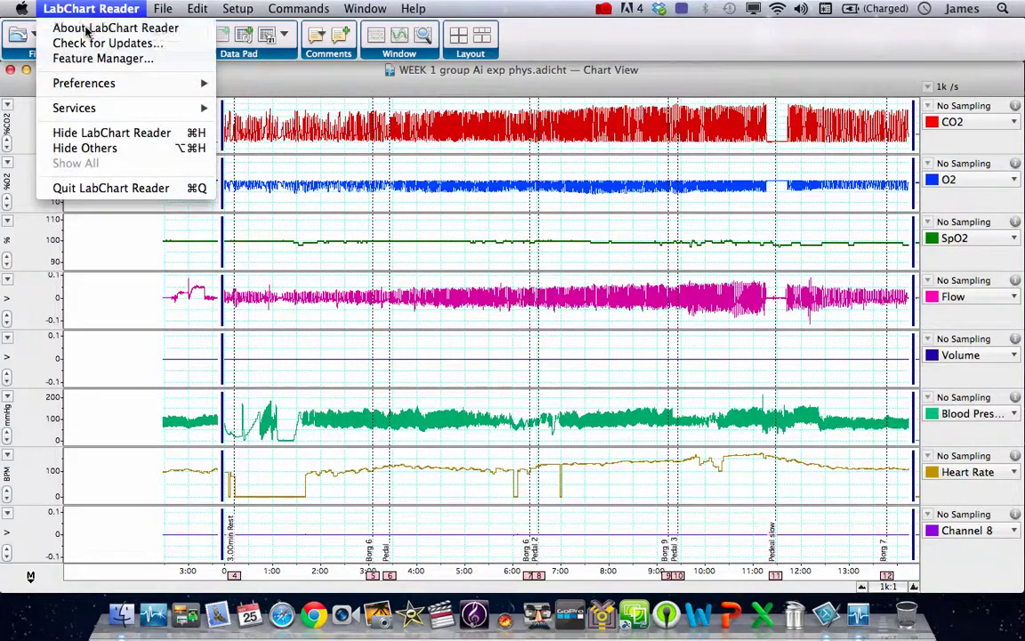
pyautogui.click(87, 28)
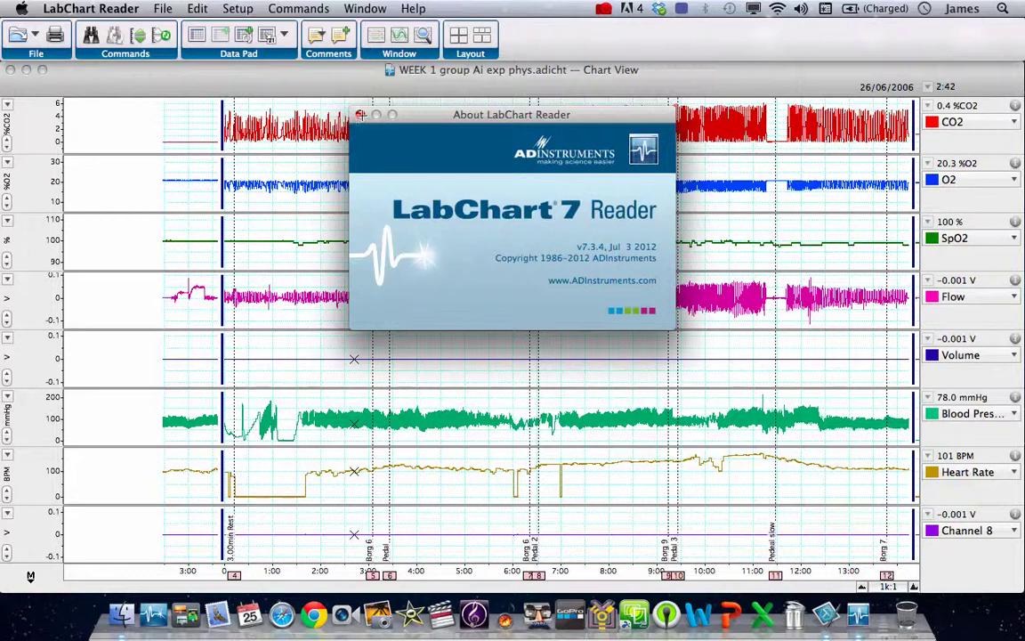
pyautogui.click(360, 115)
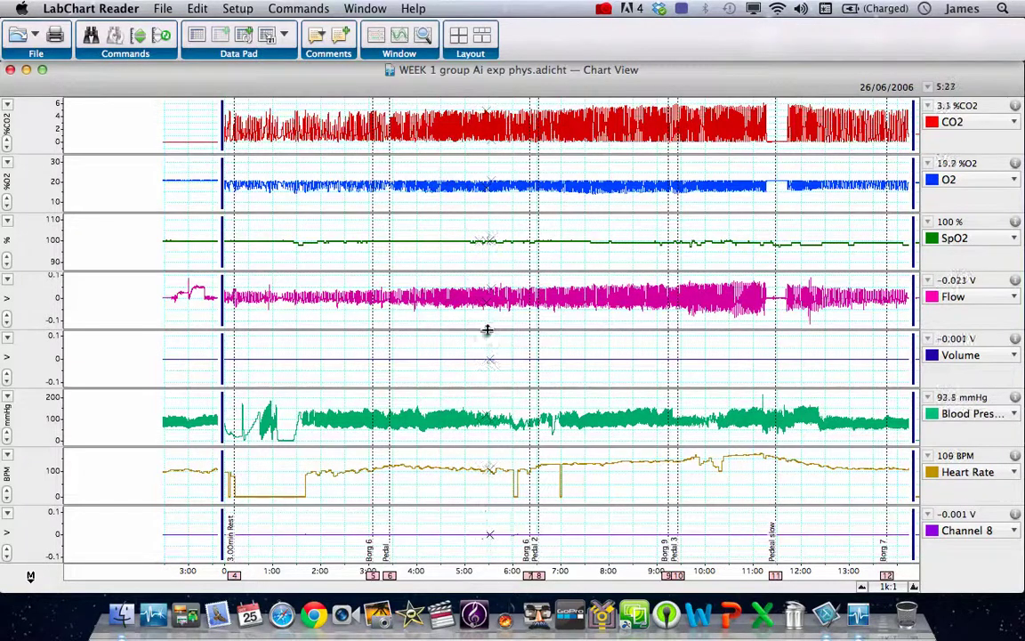
# Enlarge Volume and Flow to fill the chart and pop out a large Flow readout
pyautogui.moveTo(453, 389); pyautogui.dragTo(447, 556)
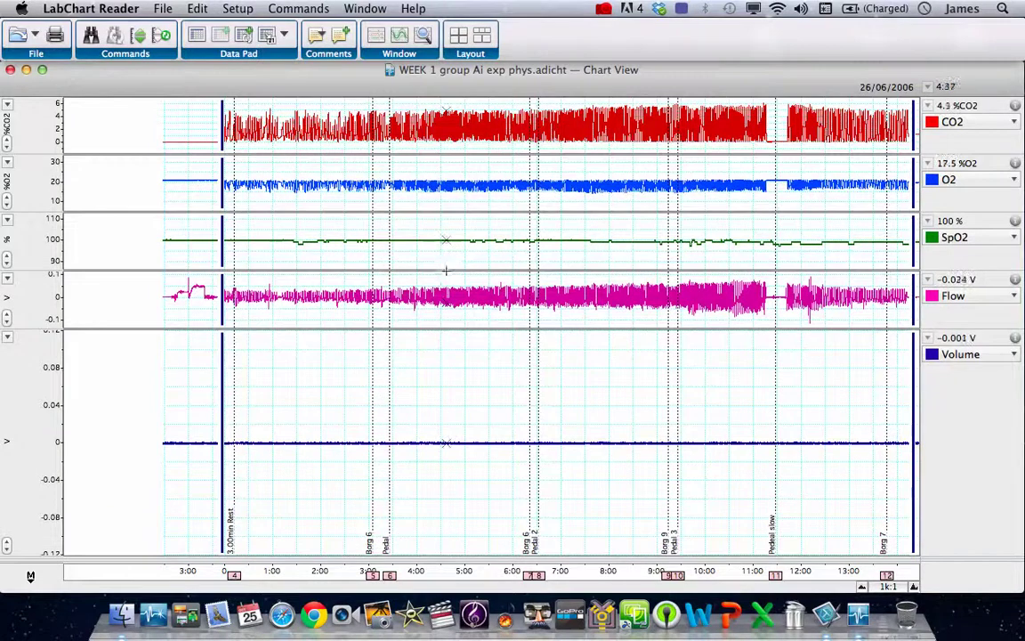
pyautogui.moveTo(446, 269); pyautogui.dragTo(447, 102)
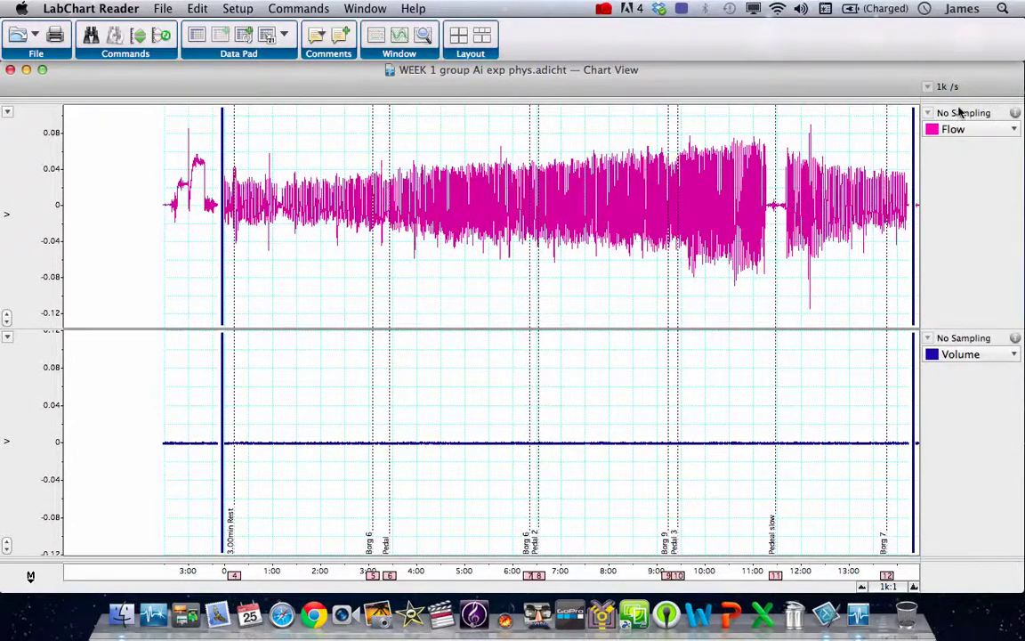
pyautogui.moveTo(119, 115); pyautogui.dragTo(154, 116)
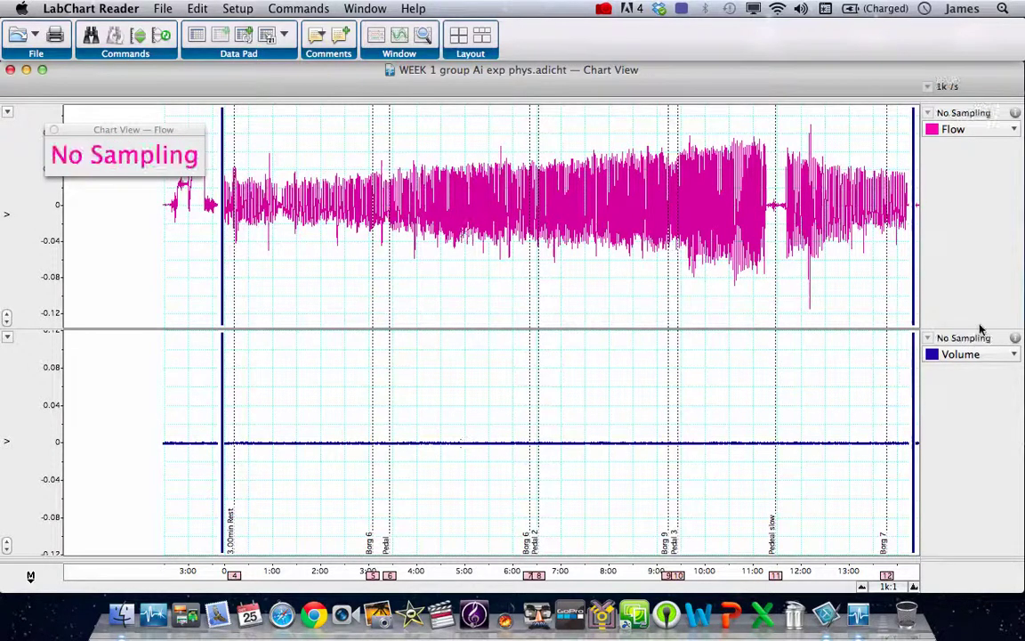
# Pop out a large Volume readout, move Flow's to the top-left, and select early Flow calibration data
pyautogui.moveTo(957, 337); pyautogui.dragTo(104, 330)
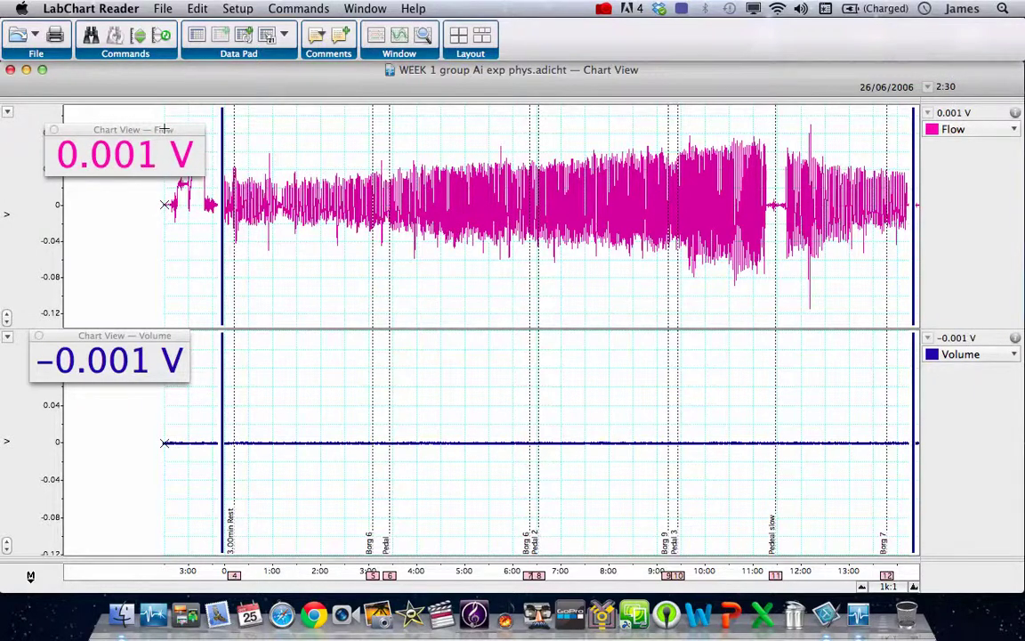
pyautogui.moveTo(159, 128); pyautogui.dragTo(132, 93)
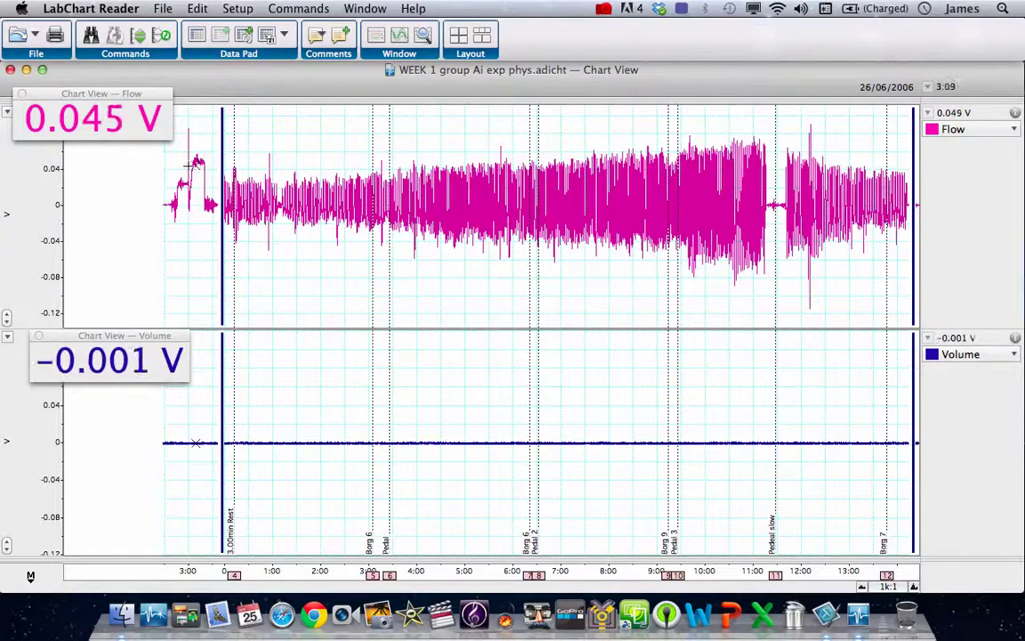
pyautogui.moveTo(164, 154); pyautogui.dragTo(214, 223)
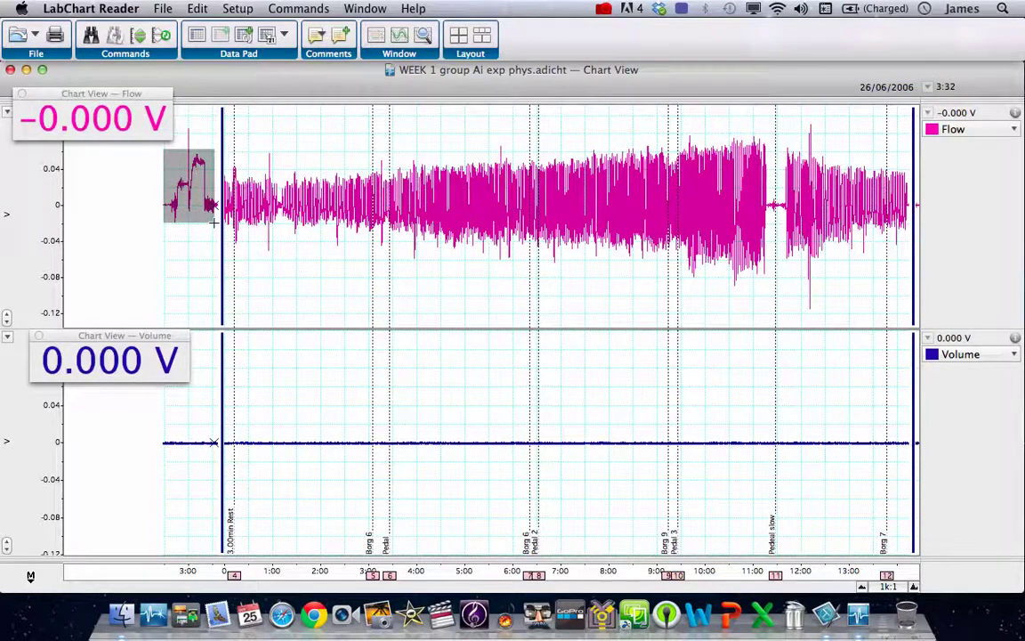
# Set Flow's two-point conversion: baseline 0.00104504 V as 0, plateau 0.0479887 V as 2
pyautogui.click(1014, 130)
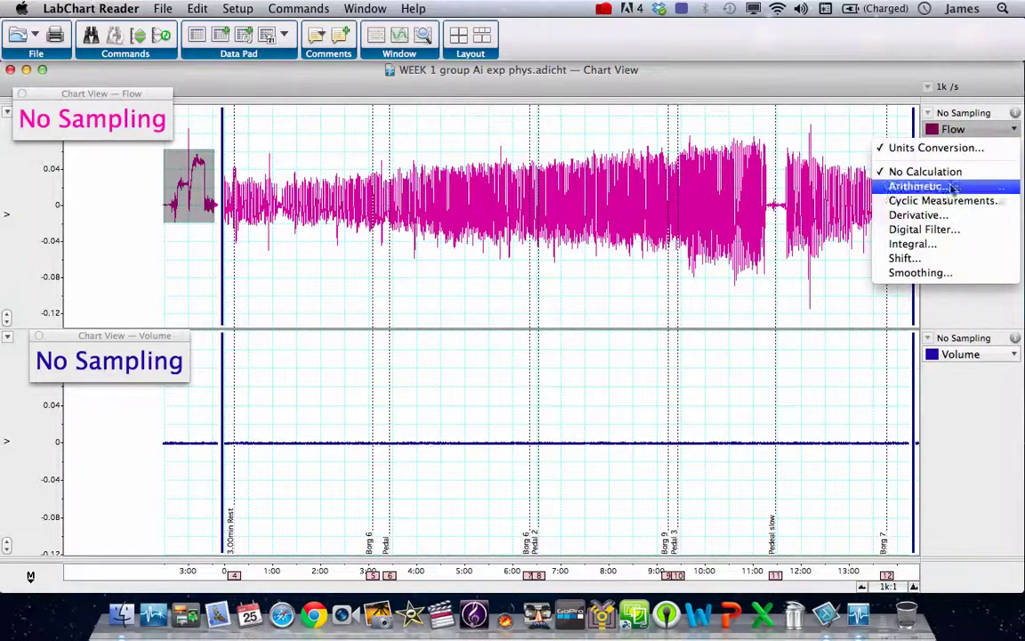
pyautogui.click(942, 151)
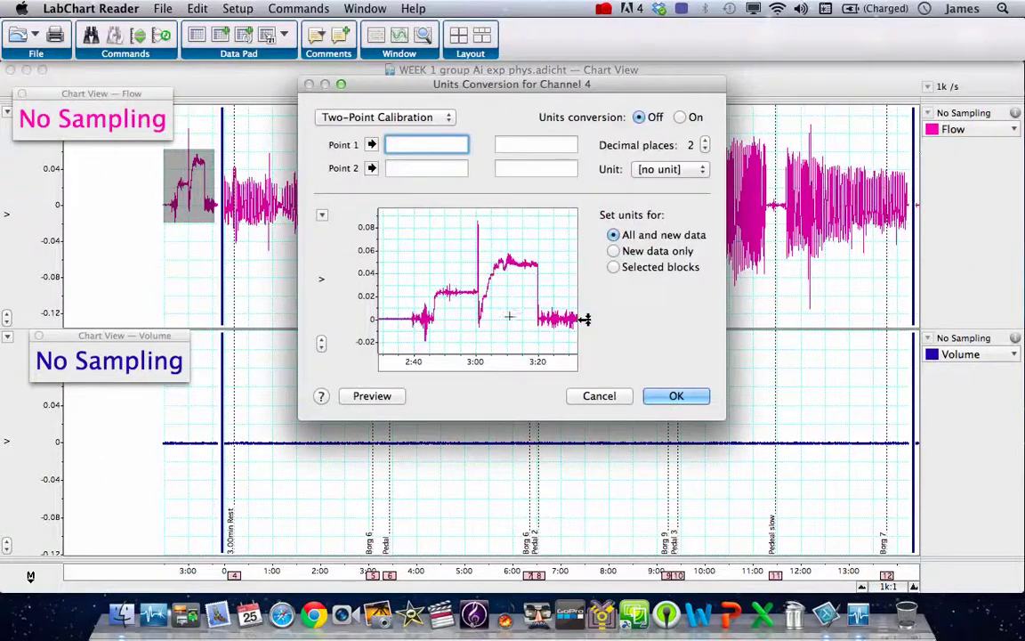
pyautogui.moveTo(388, 285); pyautogui.dragTo(402, 285)
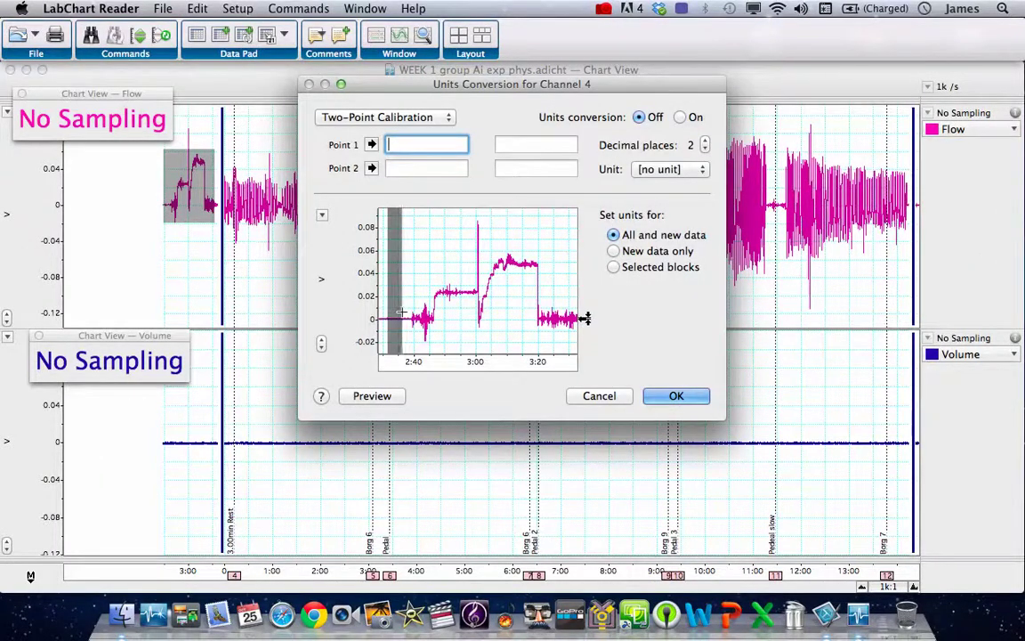
pyautogui.click(372, 146)
pyautogui.write('0')
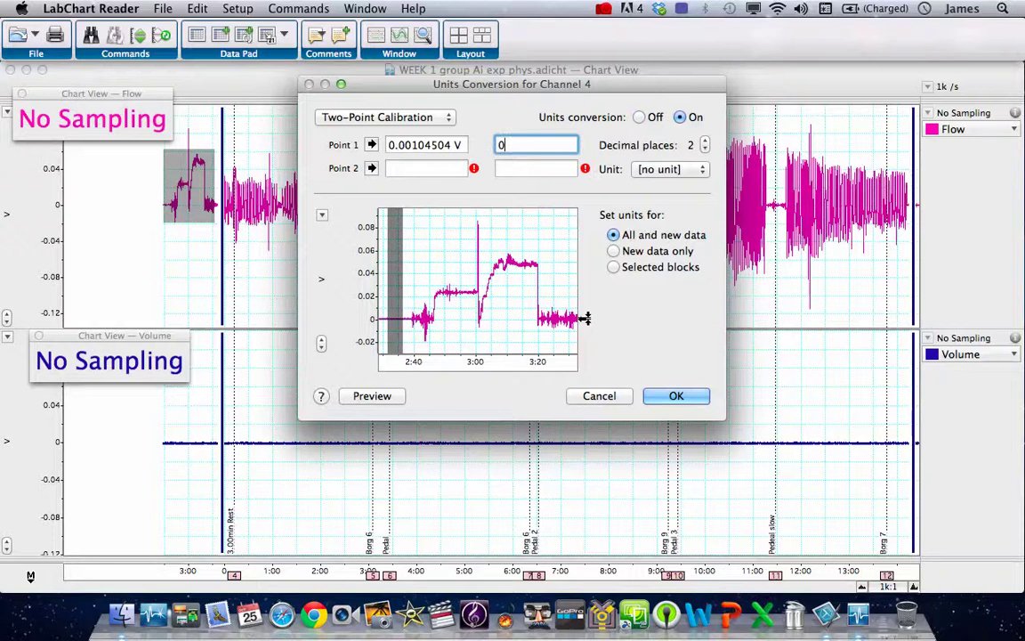
pyautogui.click(518, 268)
pyautogui.moveTo(518, 268); pyautogui.dragTo(524, 268)
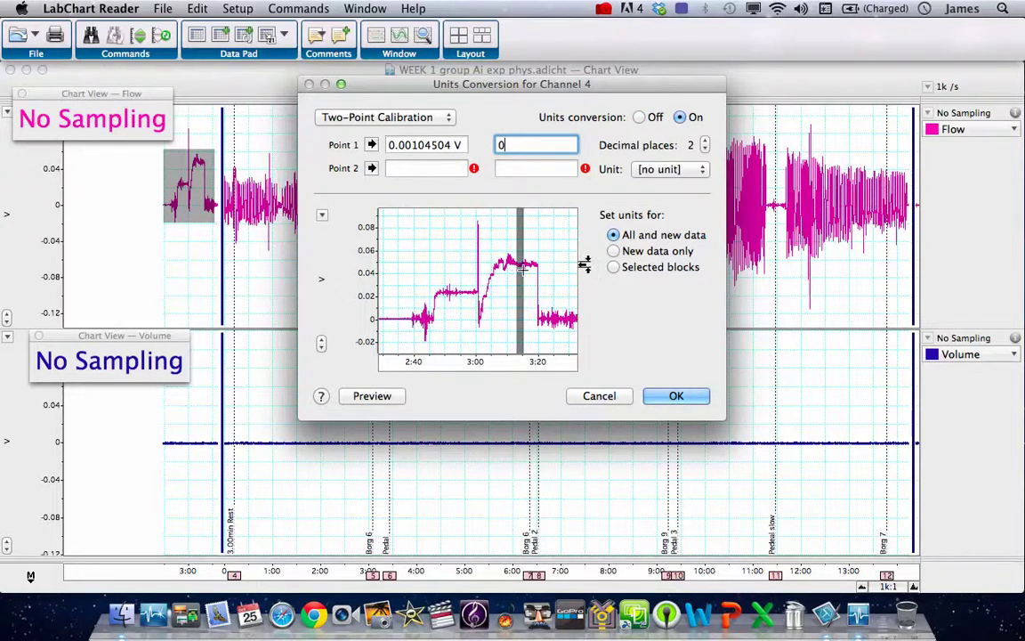
pyautogui.click(370, 170)
pyautogui.write('2')
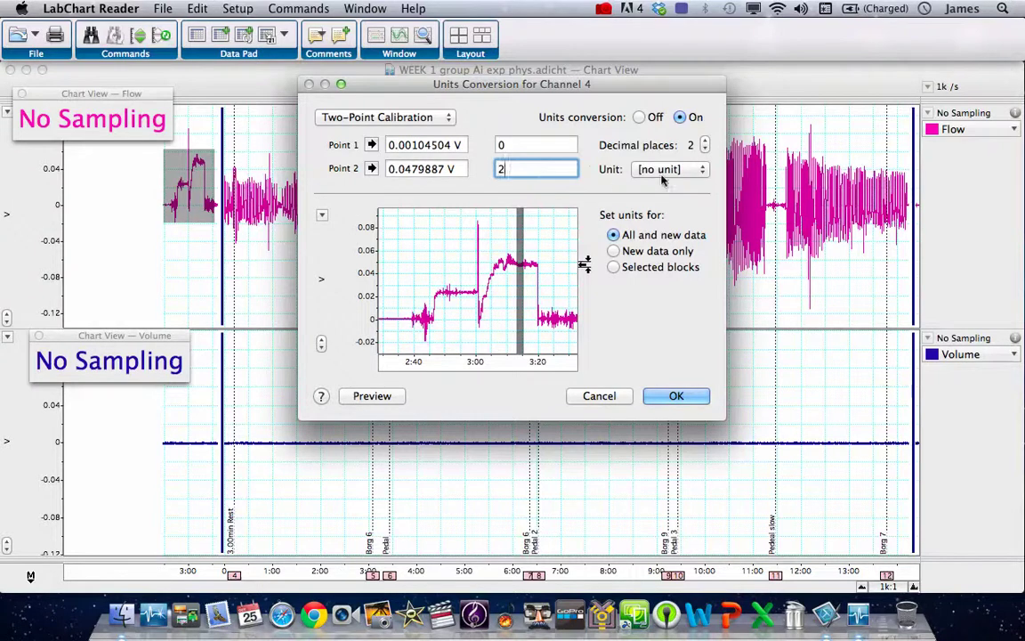
# Set the Flow calibration unit to L/s with one decimal place and apply it
pyautogui.click(663, 170)
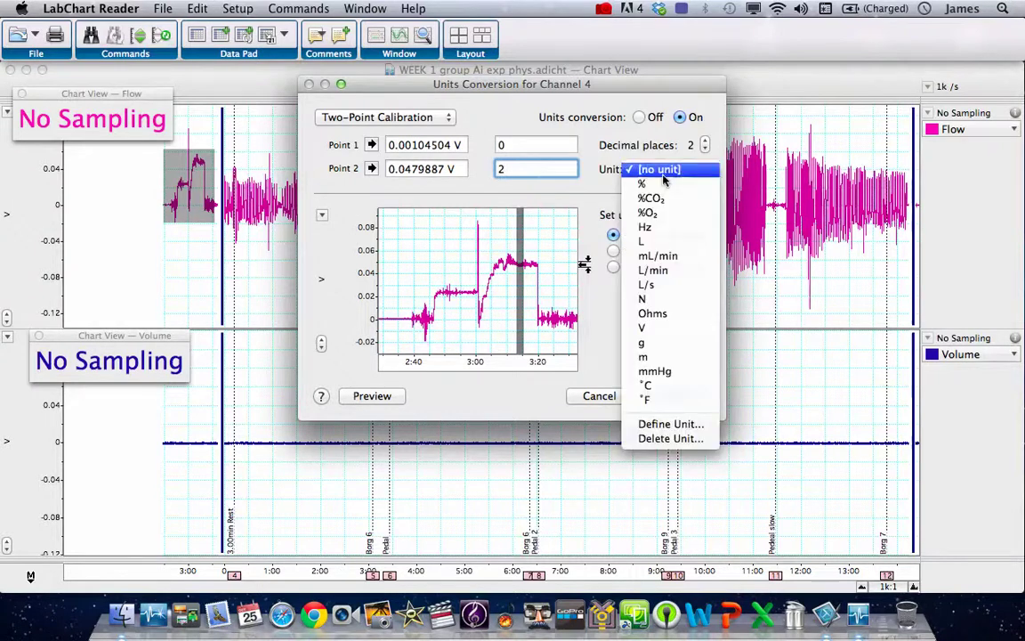
pyautogui.click(657, 284)
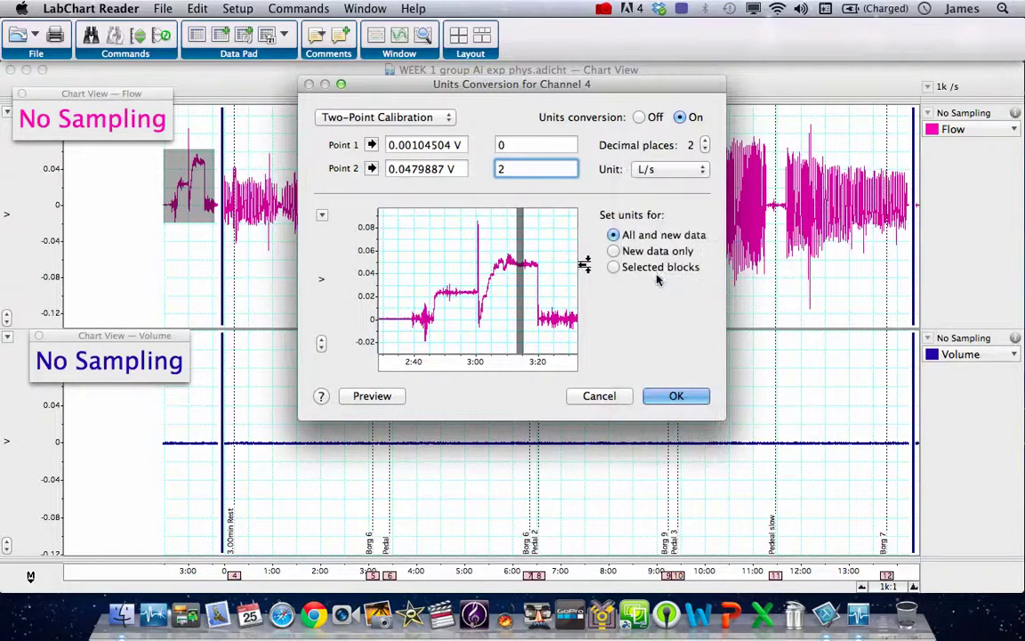
pyautogui.click(705, 150)
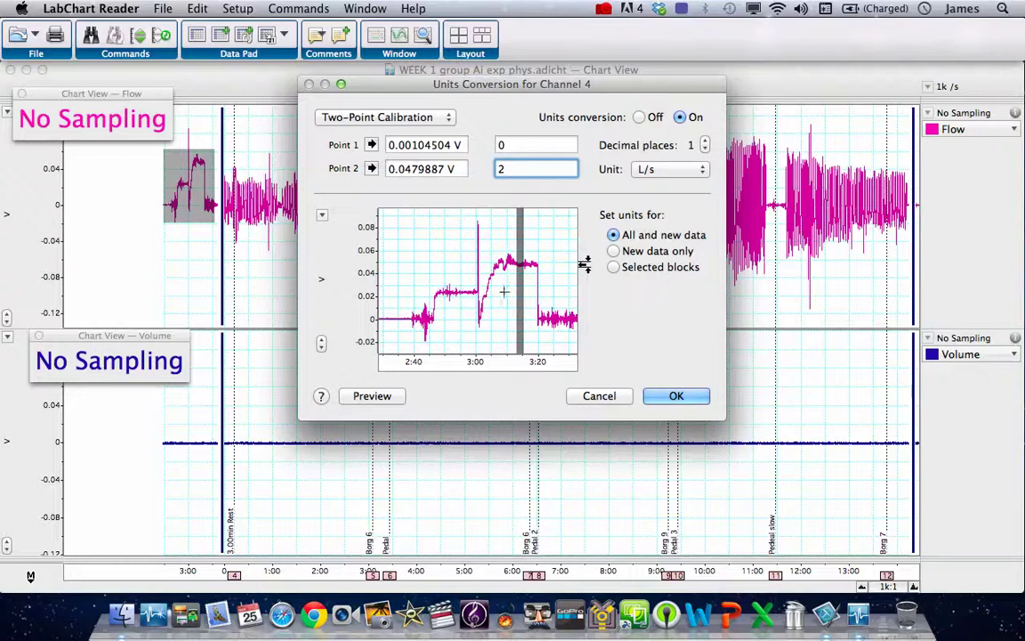
pyautogui.click(672, 395)
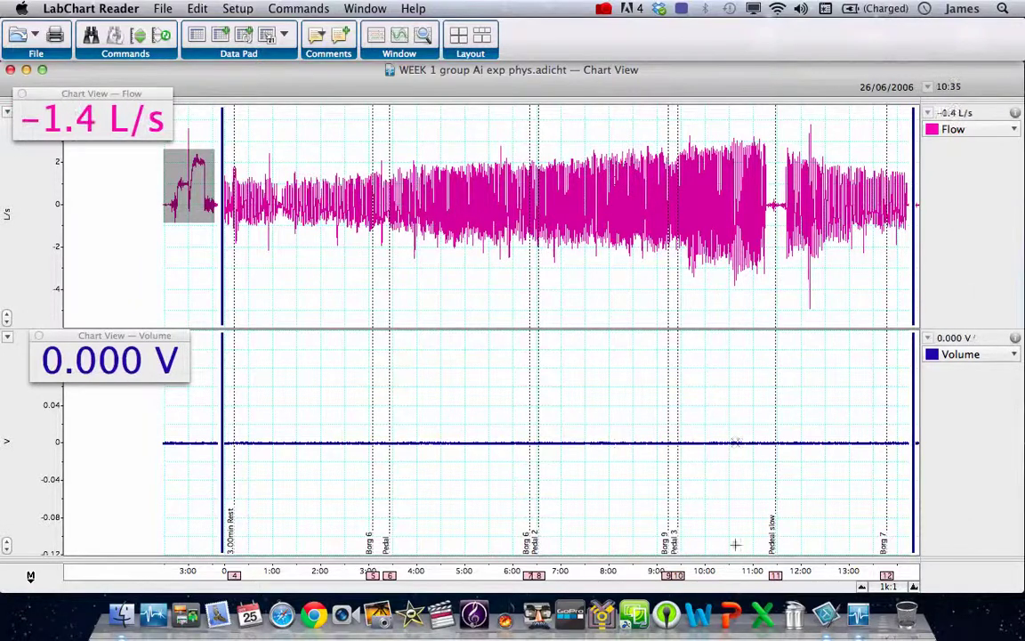
pyautogui.moveTo(585, 253); pyautogui.dragTo(598, 258)
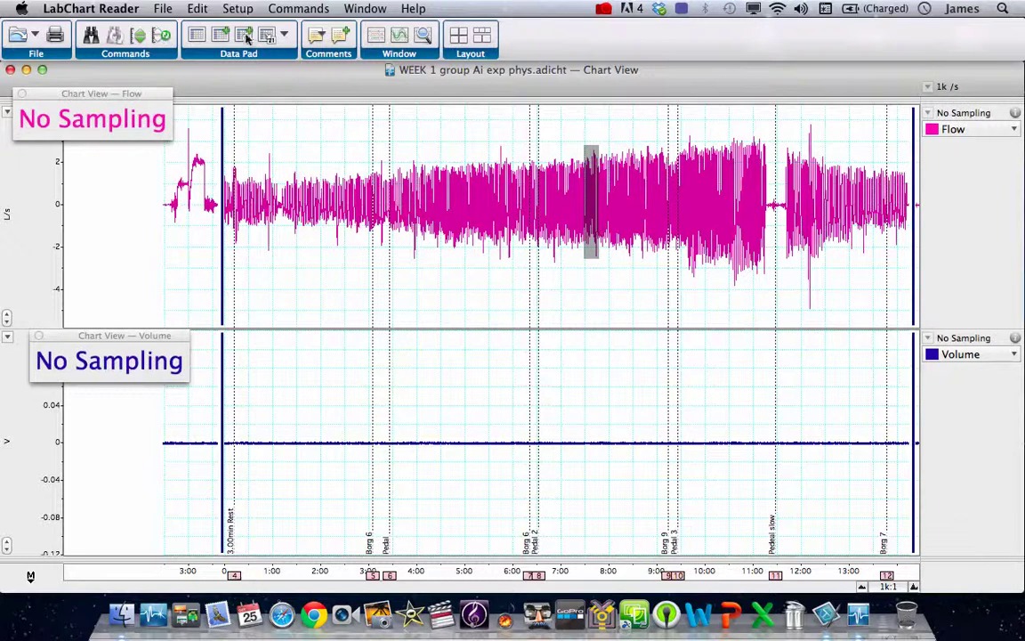
pyautogui.click(425, 35)
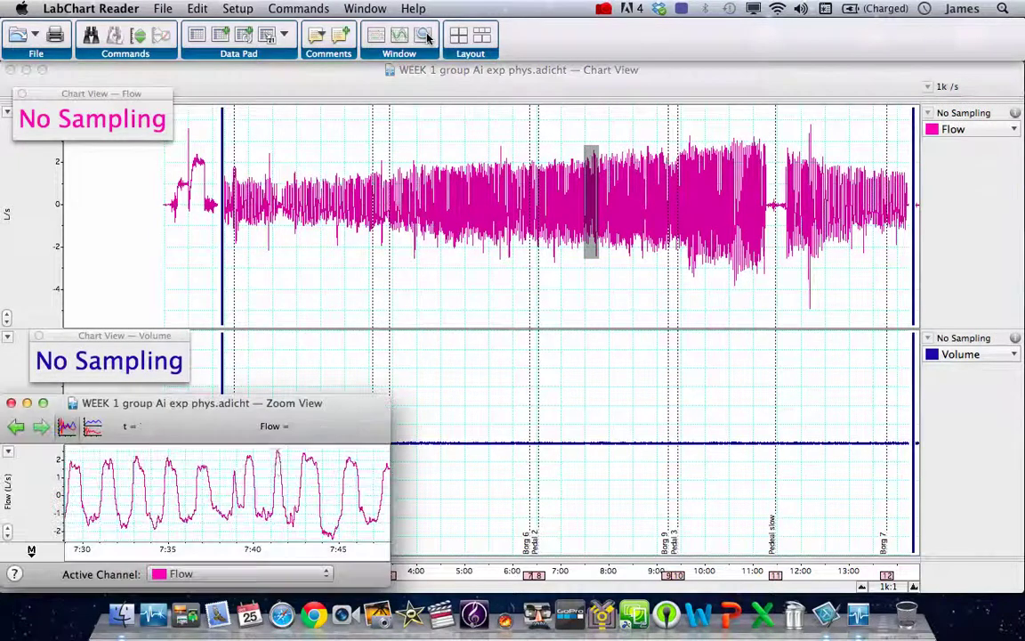
pyautogui.moveTo(267, 401); pyautogui.dragTo(538, 178)
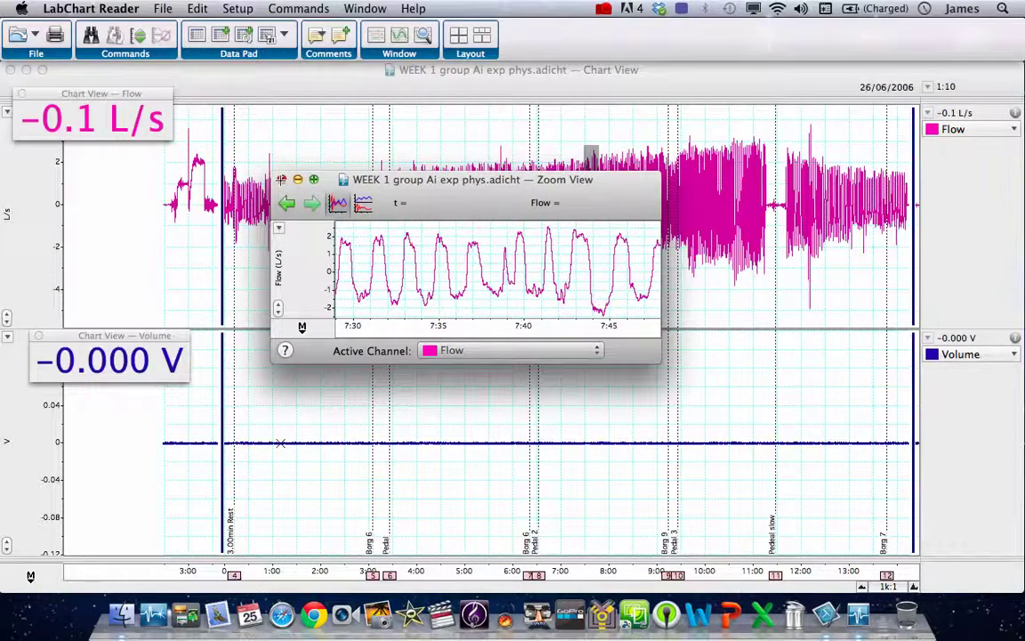
pyautogui.click(281, 180)
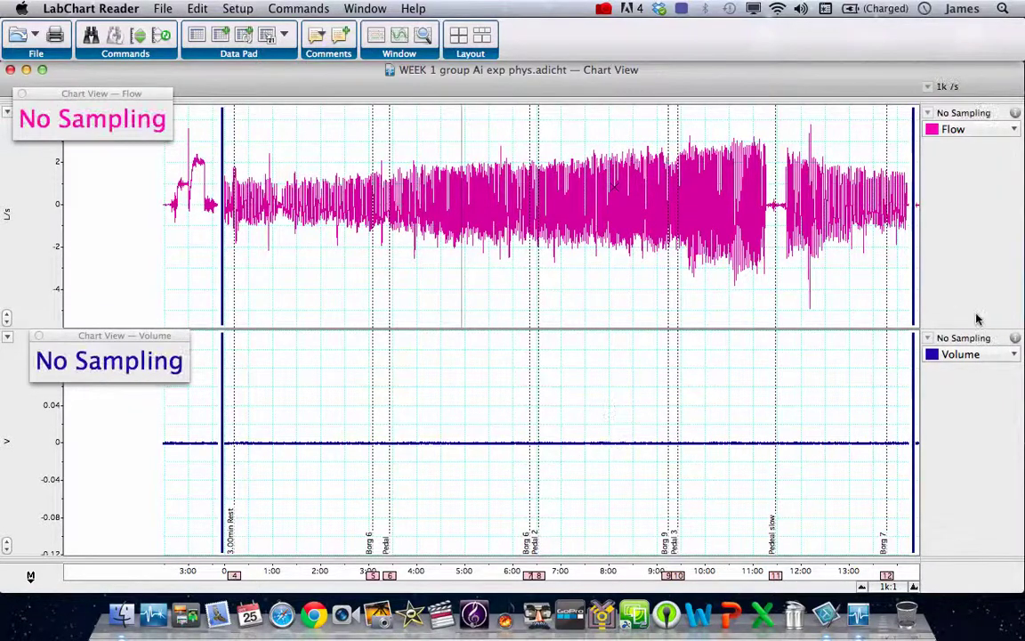
# Make Volume a standard integral of Ch4: Flow, resetting each cycle, with 1 decimal place
pyautogui.click(1014, 354)
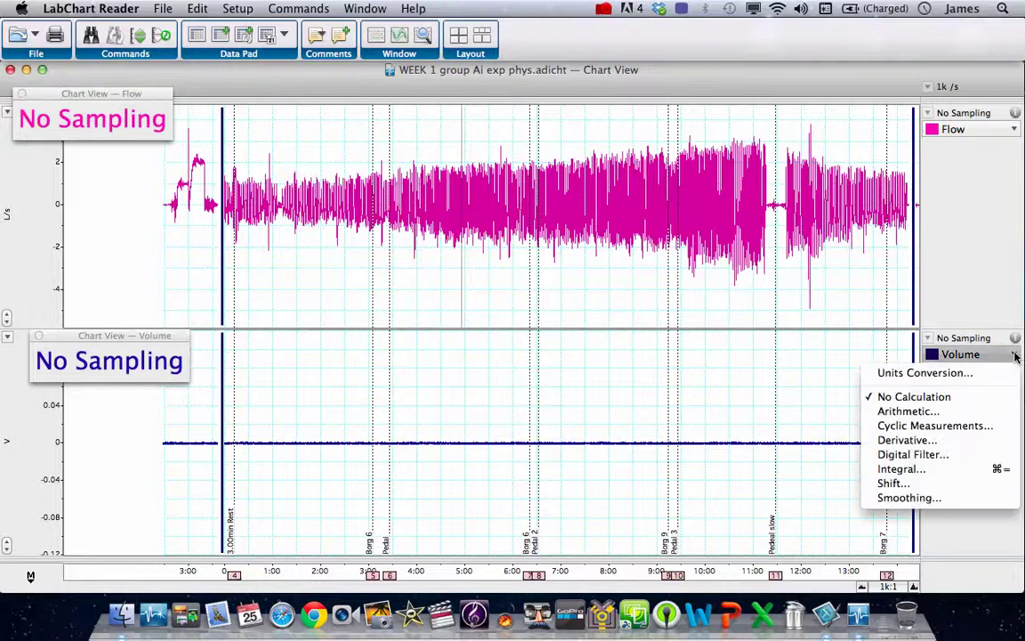
pyautogui.click(928, 478)
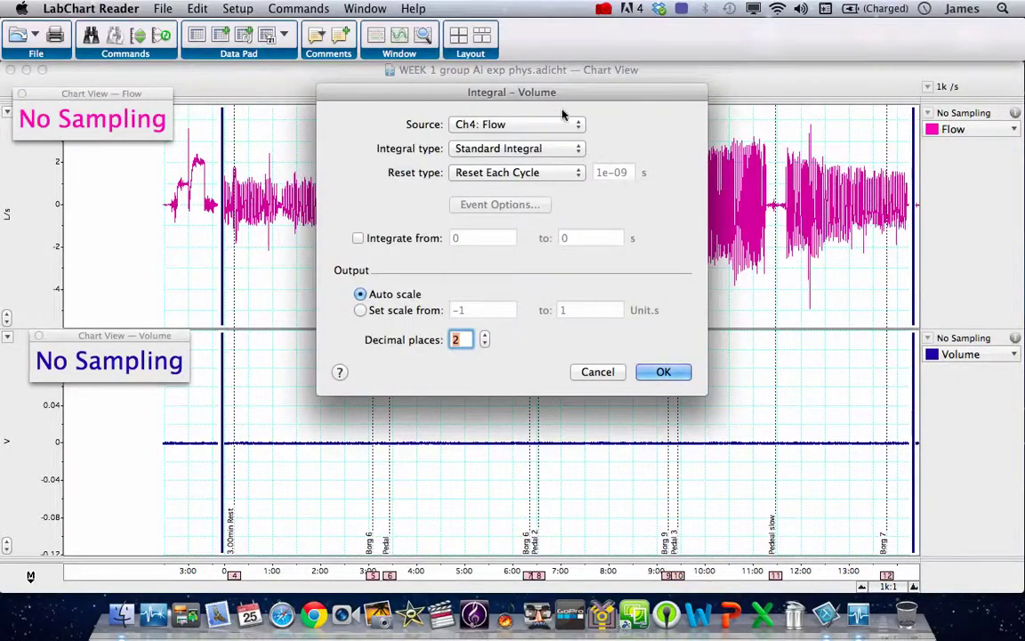
pyautogui.moveTo(559, 101); pyautogui.dragTo(560, 112)
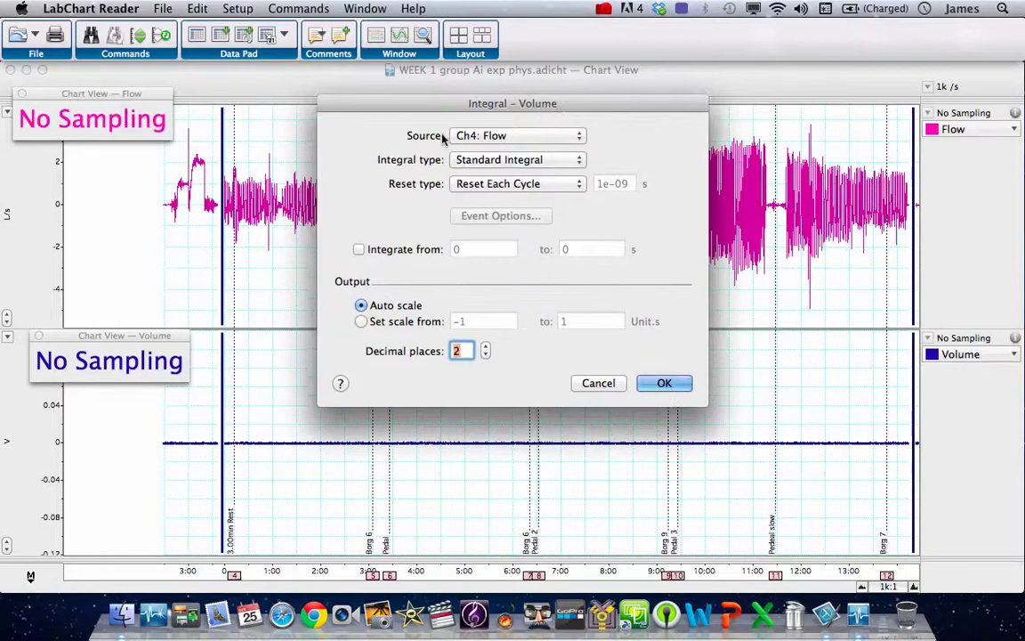
pyautogui.click(470, 136)
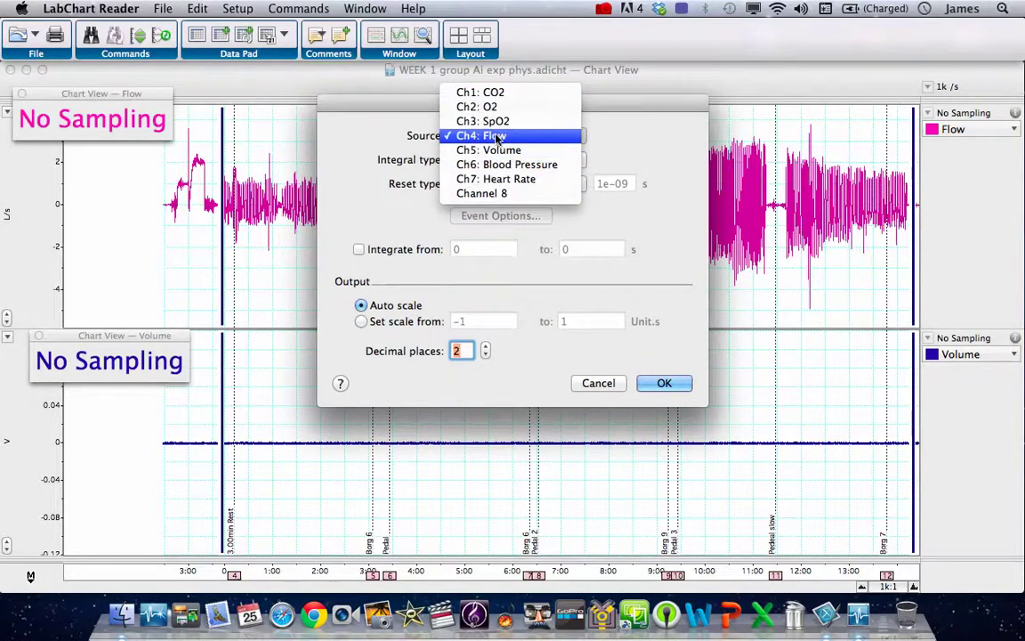
pyautogui.click(495, 137)
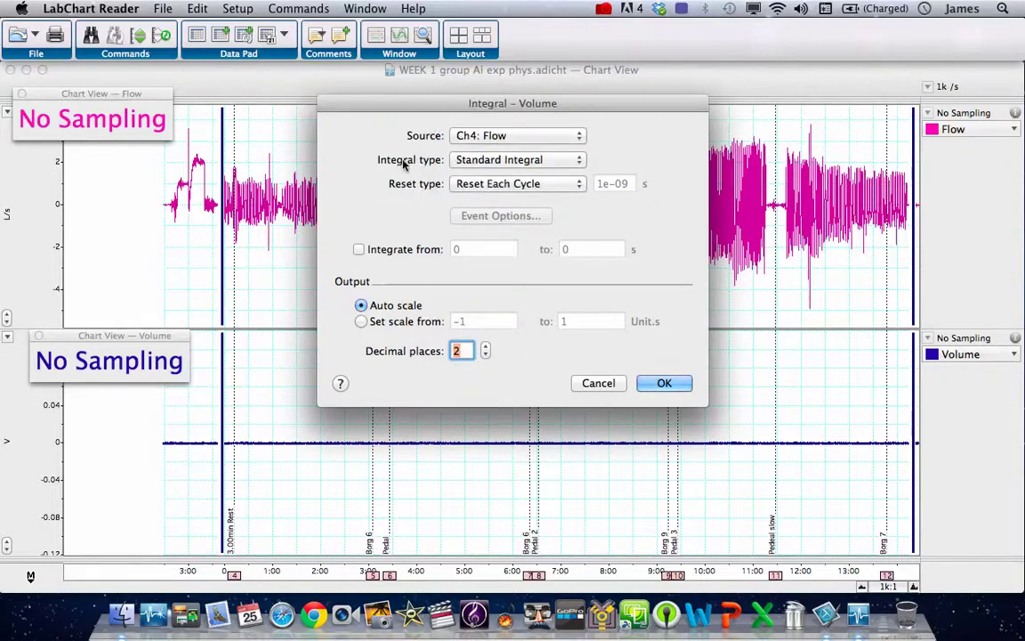
pyautogui.click(470, 160)
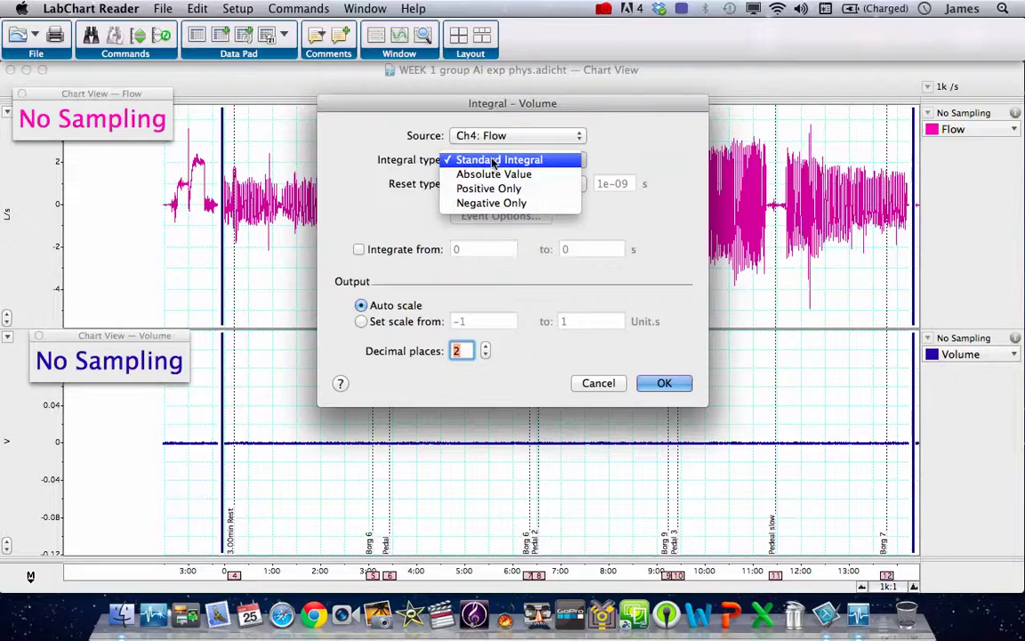
pyautogui.click(494, 161)
pyautogui.click(494, 161)
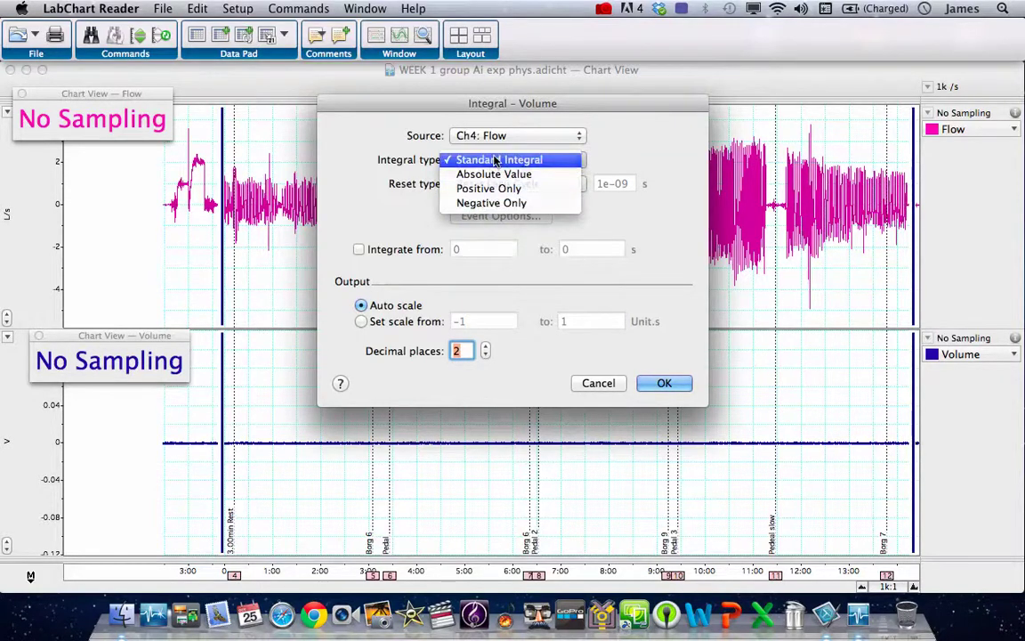
pyautogui.click(496, 162)
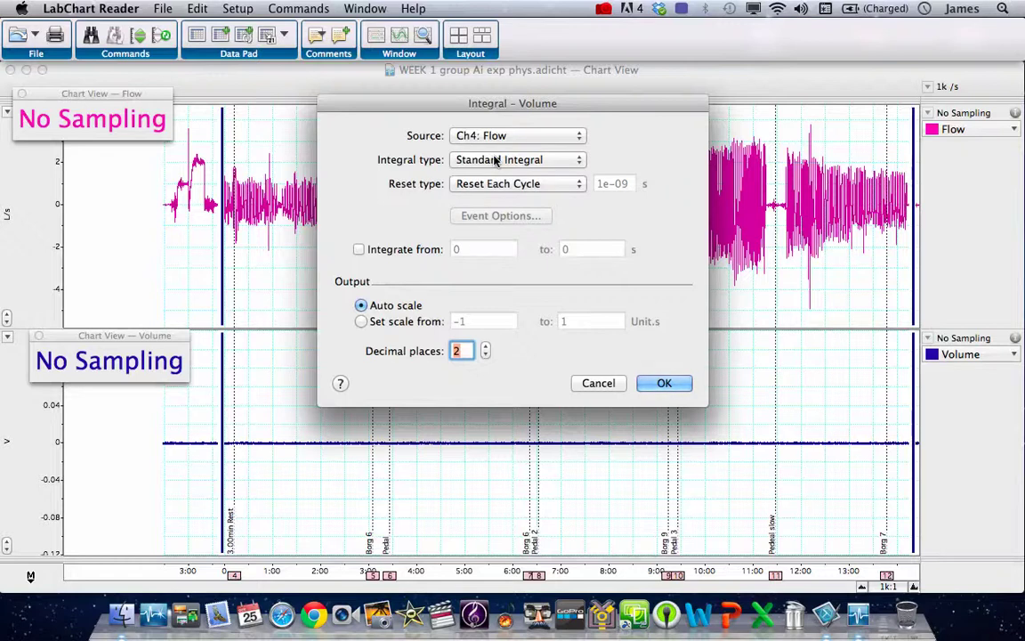
pyautogui.click(496, 185)
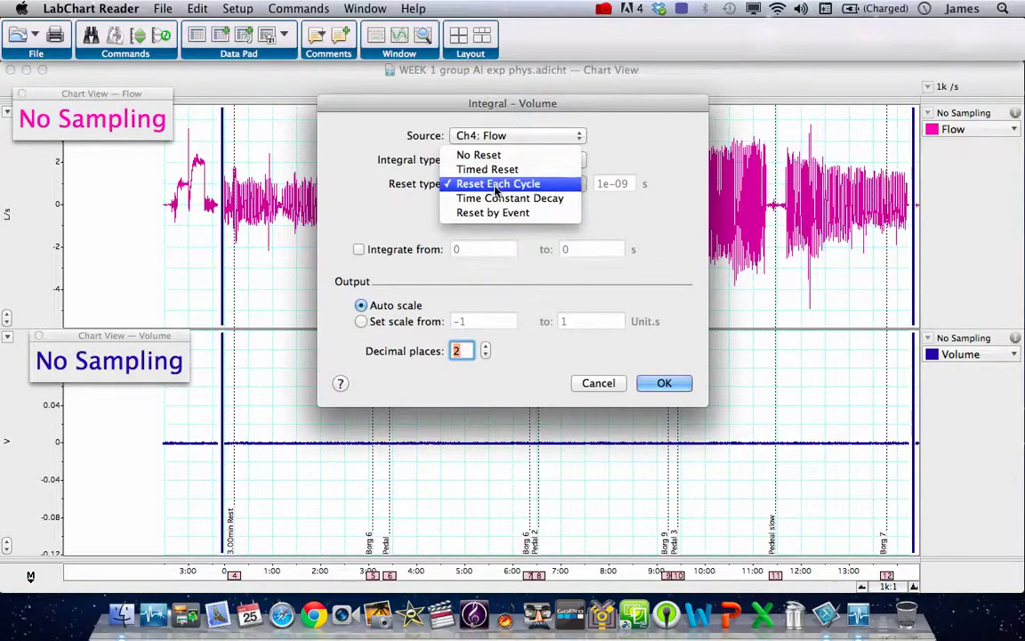
pyautogui.click(496, 186)
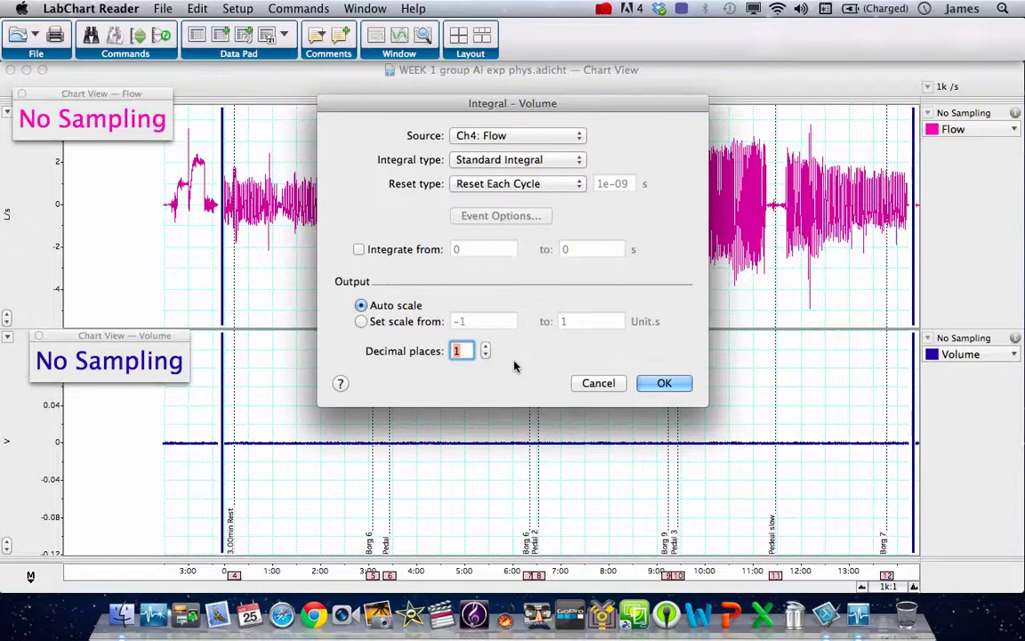
pyautogui.click(660, 383)
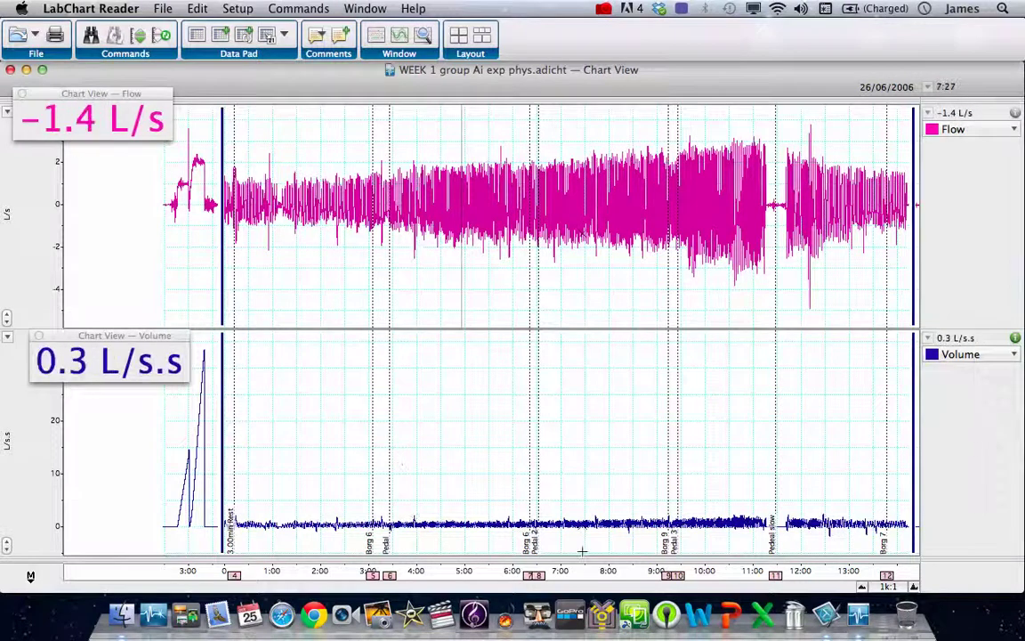
# Zoom the time axis to 50:1 around 4:05–4:50 so individual breaths are visible
pyautogui.click(914, 586)
pyautogui.click(914, 587)
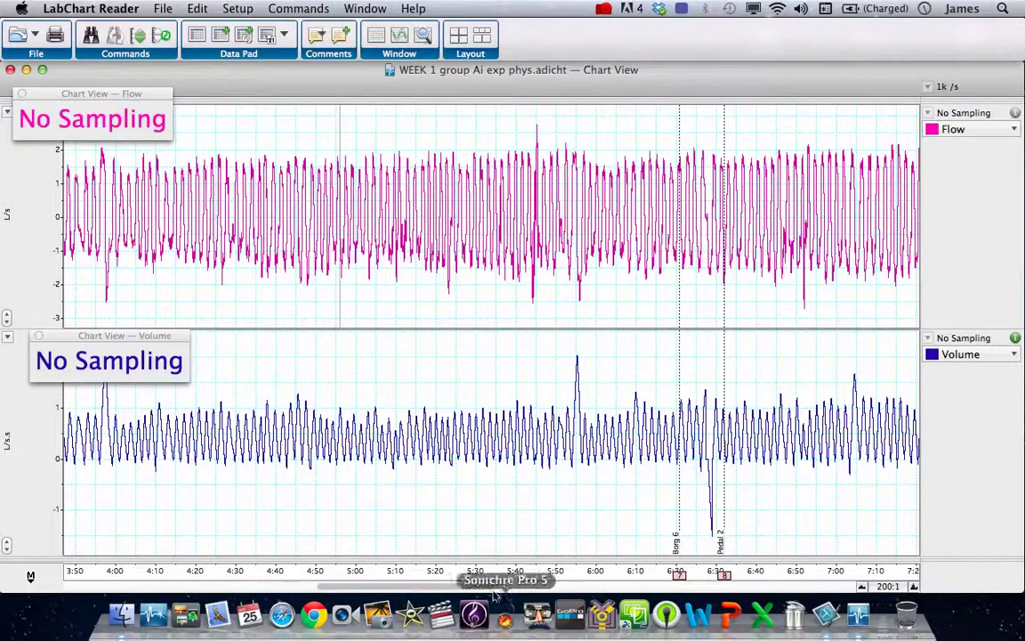
pyautogui.moveTo(487, 591); pyautogui.dragTo(430, 589)
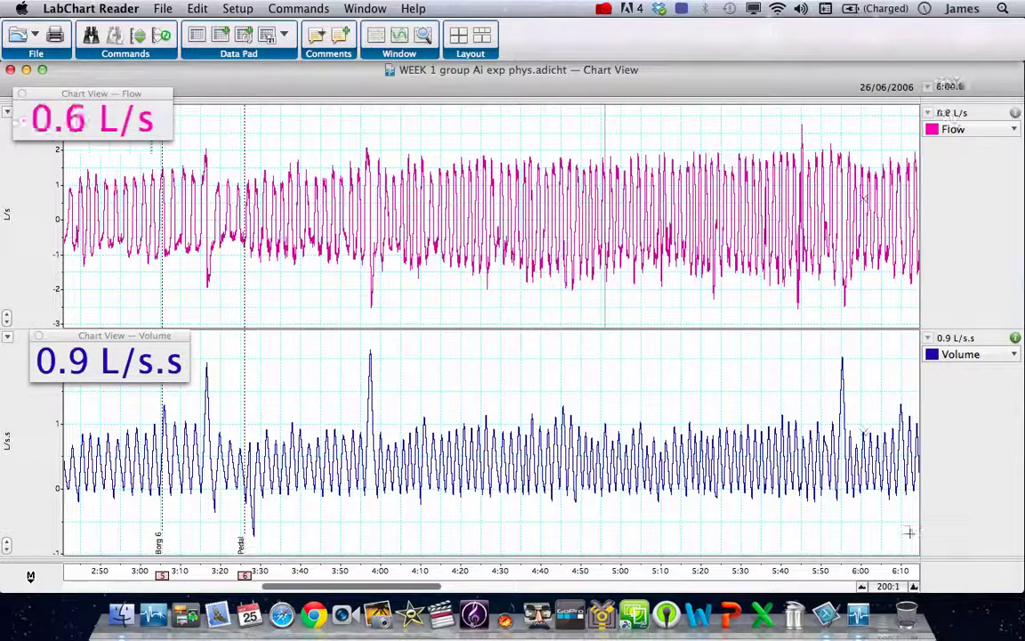
pyautogui.click(914, 587)
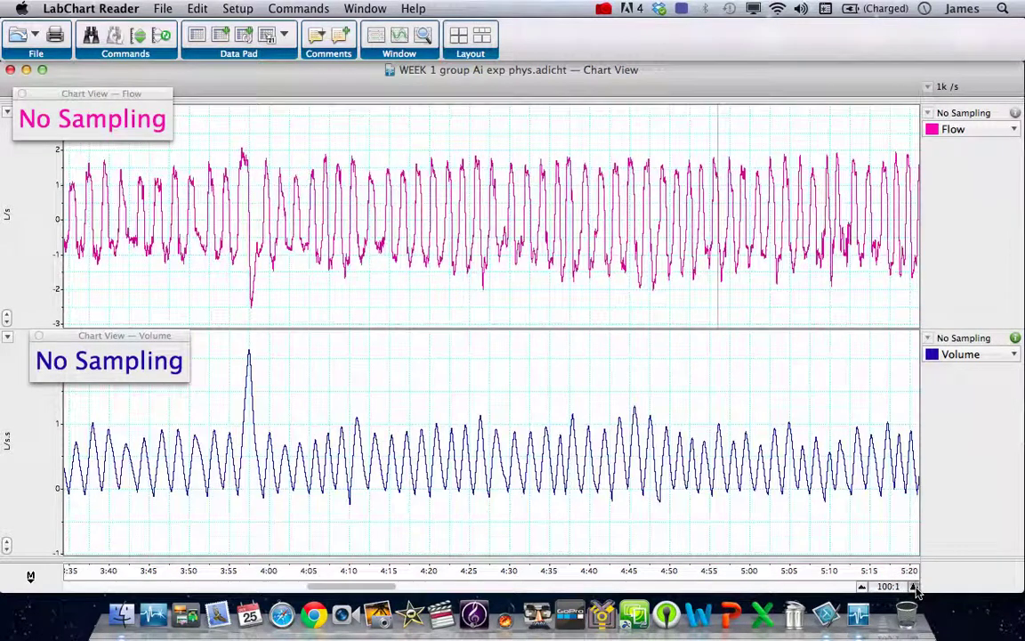
pyautogui.click(914, 586)
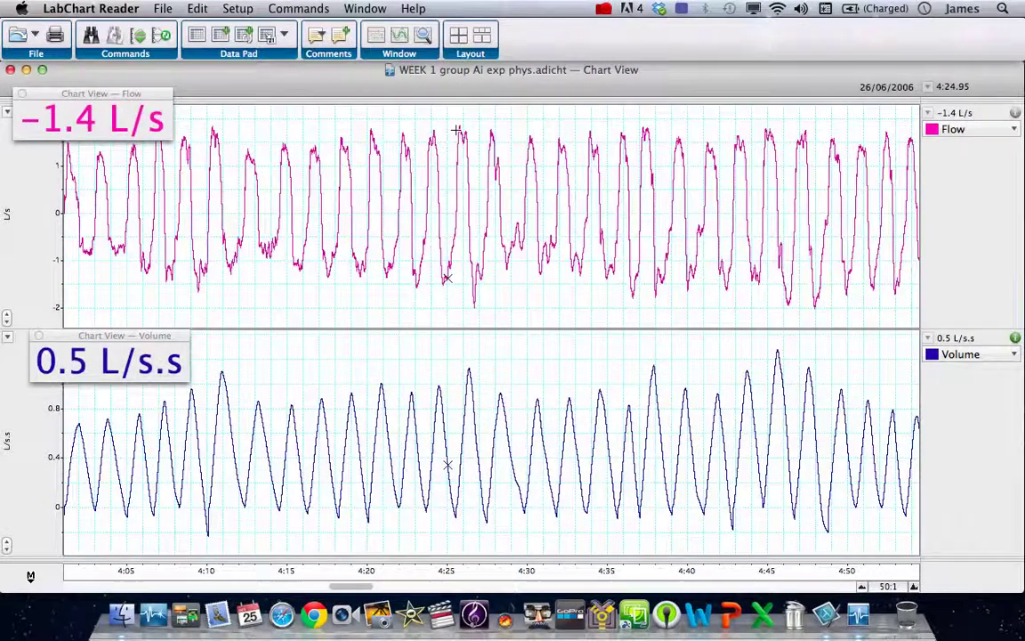